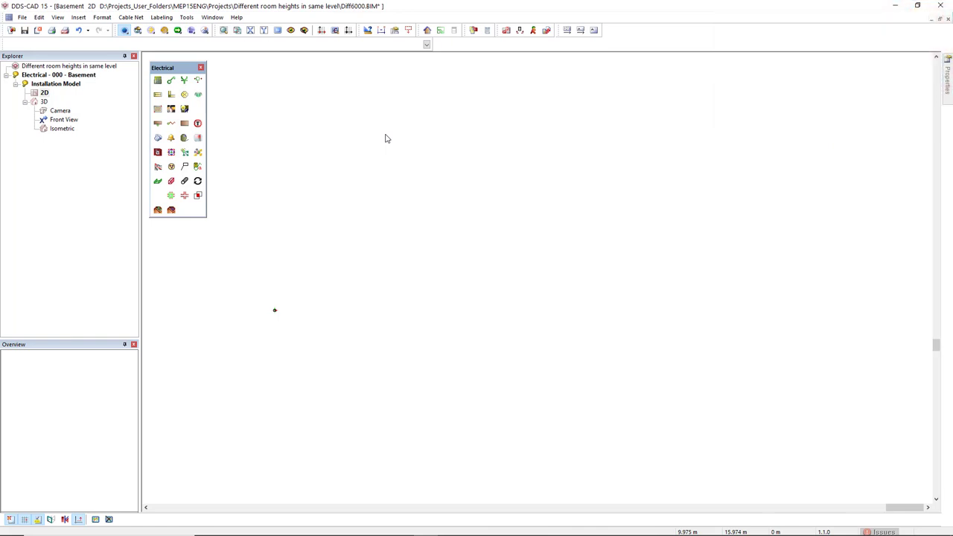
Step: In the building model, define a square area of about 609 m² with exterior walls, the FB01 floor and the DE01 ceiling
{"action": "left_click", "coordinate": [164, 30]}
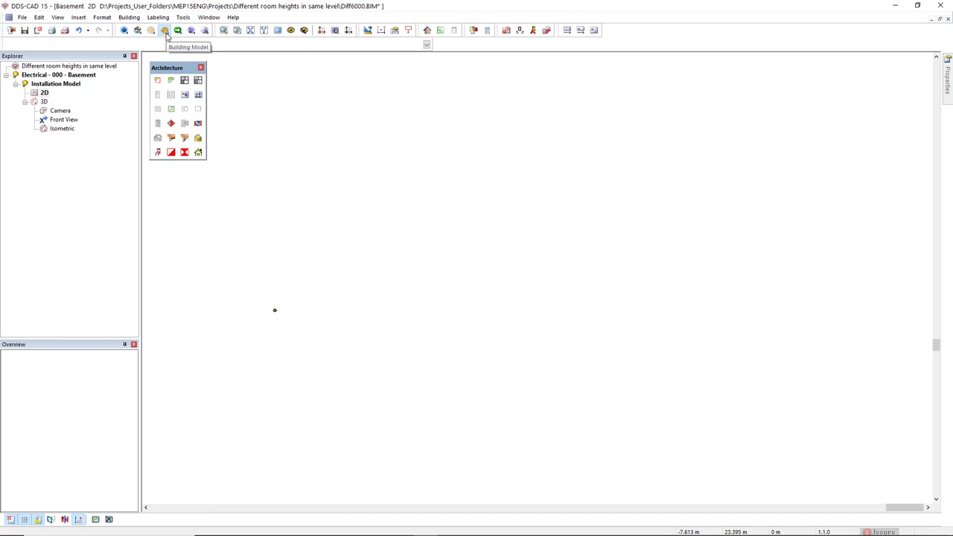
{"action": "left_click", "coordinate": [158, 82]}
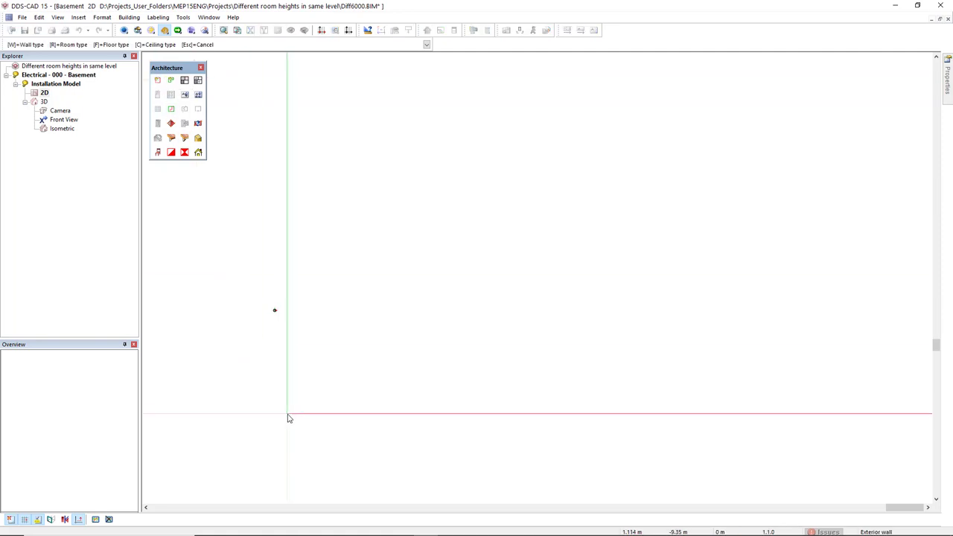
{"action": "left_click", "coordinate": [553, 137]}
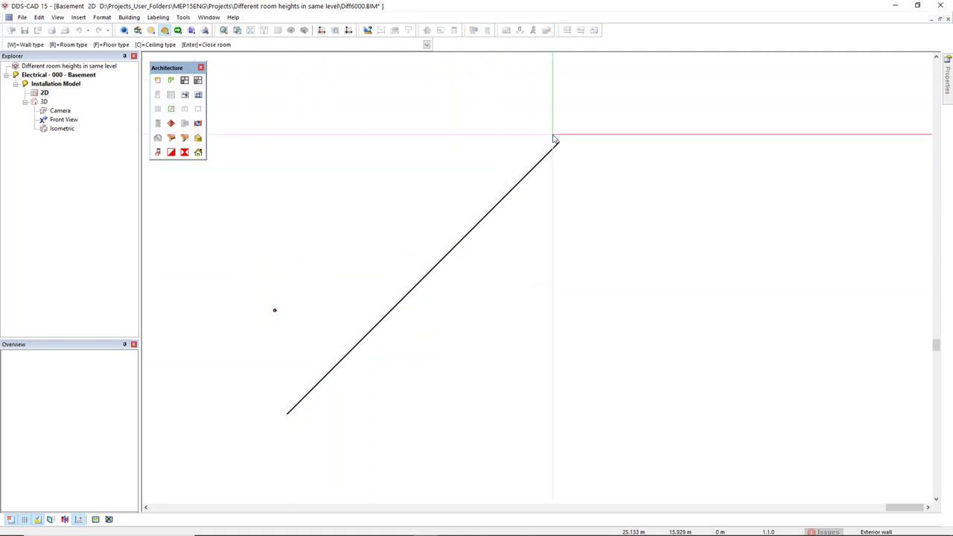
{"action": "key", "text": "f"}
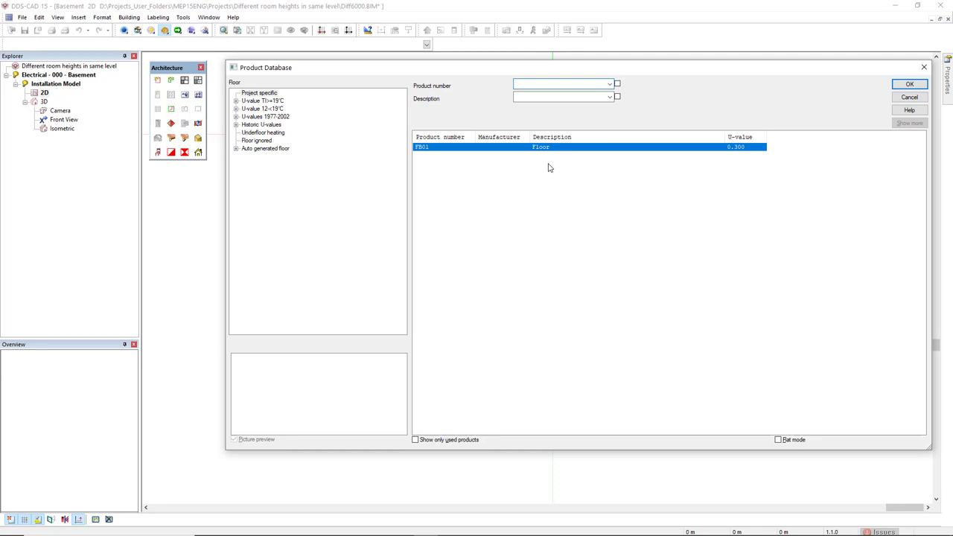
{"action": "left_click", "coordinate": [908, 85]}
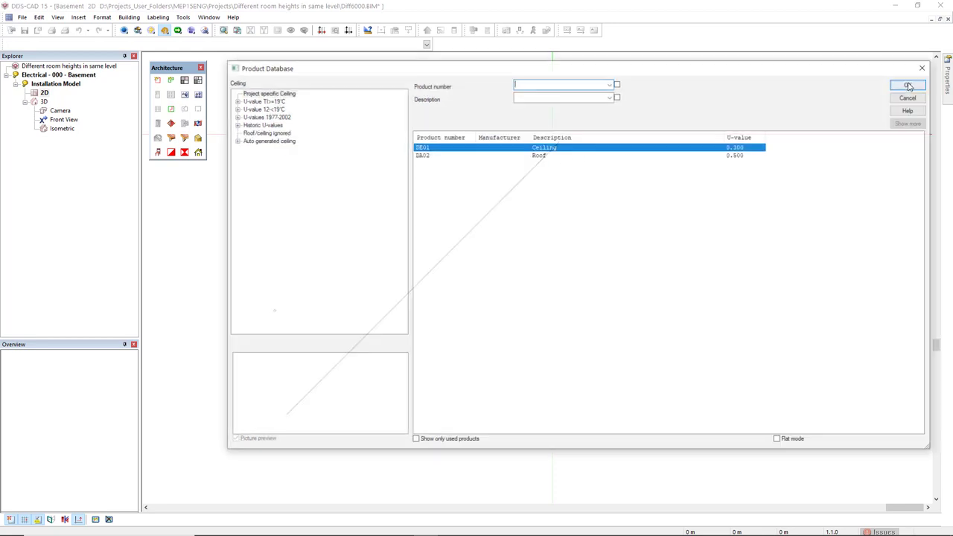
{"action": "left_click", "coordinate": [909, 85]}
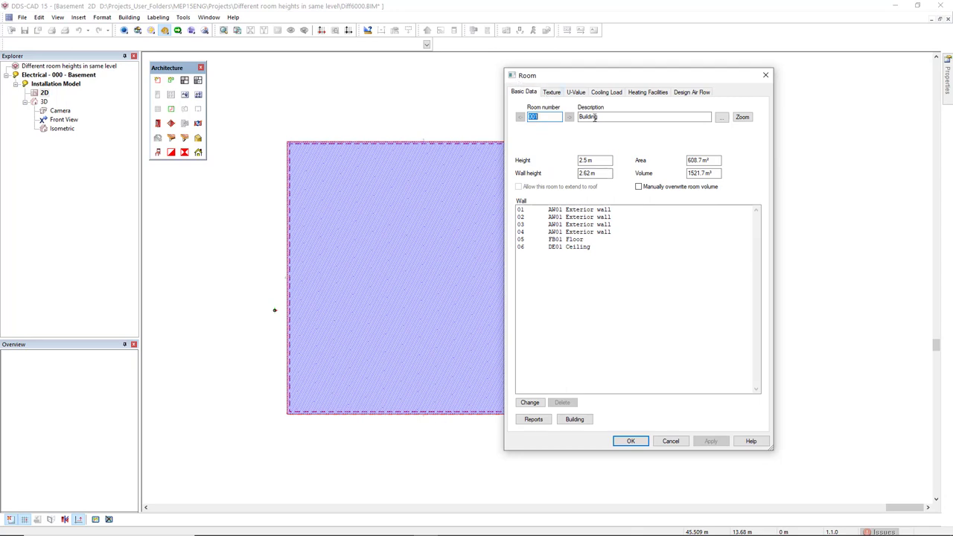
Step: Set the new square area's description to "Basement"
{"action": "key", "text": "Tab"}
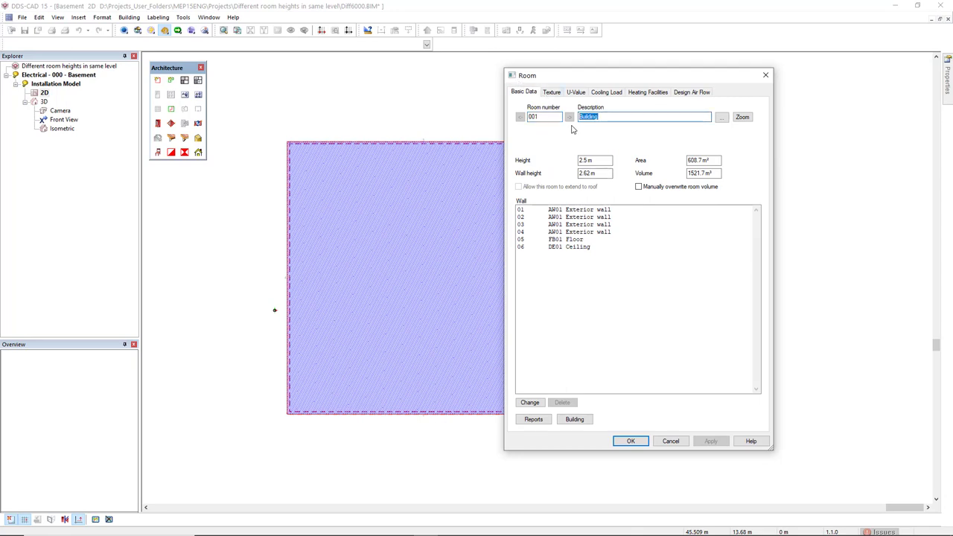
{"action": "type", "text": "Basement"}
{"action": "left_click", "coordinate": [629, 440]}
Step: Define a second, tall rectangular area of about 612 m² to the right of the Basement area, leaving a gap between them
{"action": "right_click", "coordinate": [614, 446]}
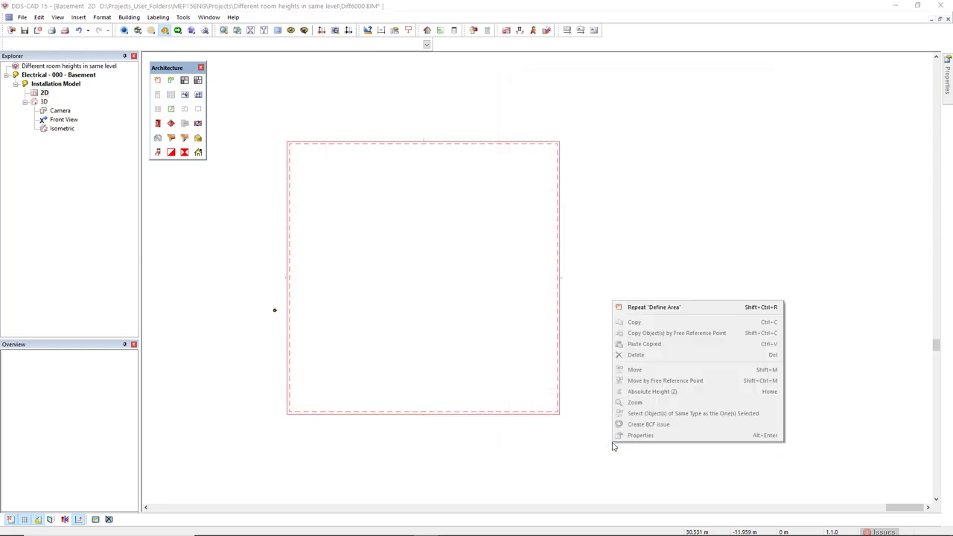
{"action": "left_click", "coordinate": [674, 312]}
{"action": "left_click", "coordinate": [605, 457]}
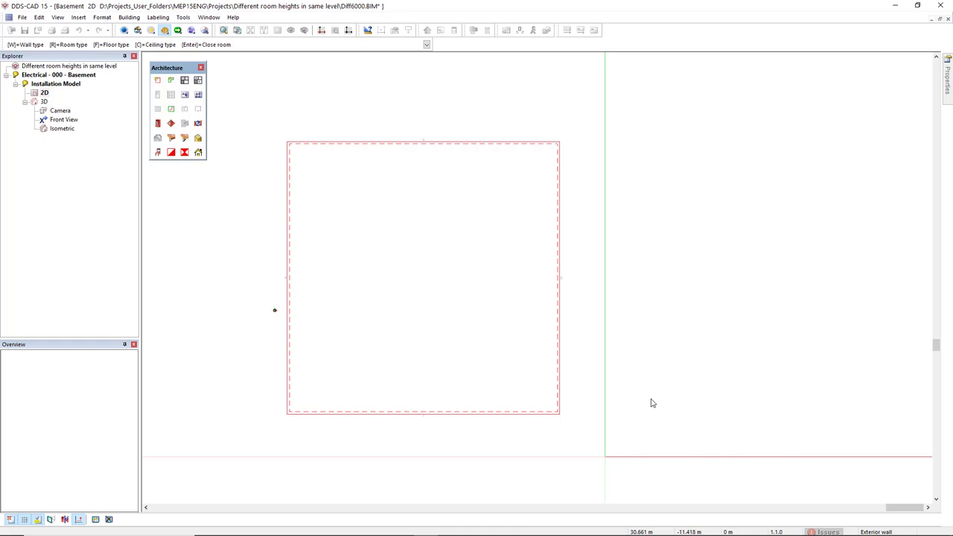
{"action": "left_click", "coordinate": [859, 72]}
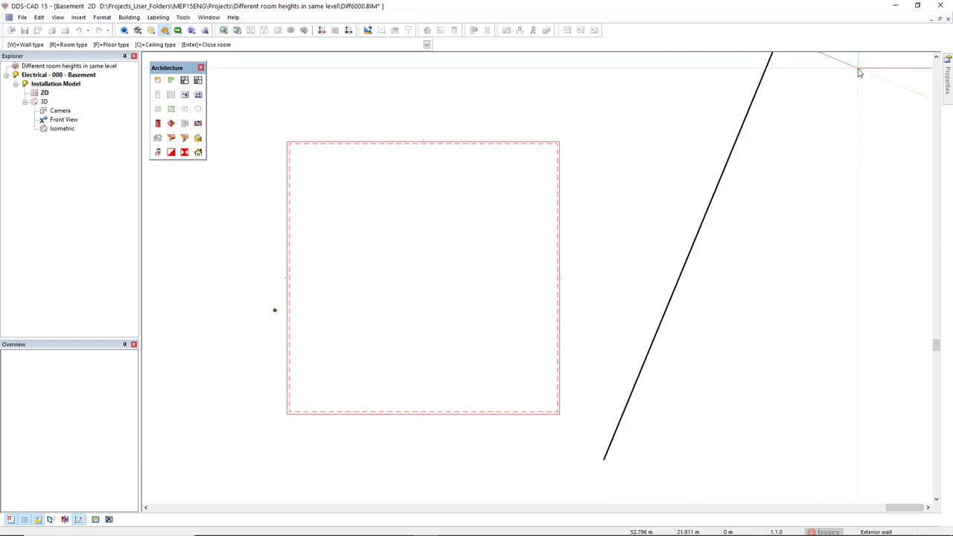
{"action": "key", "text": "Return"}
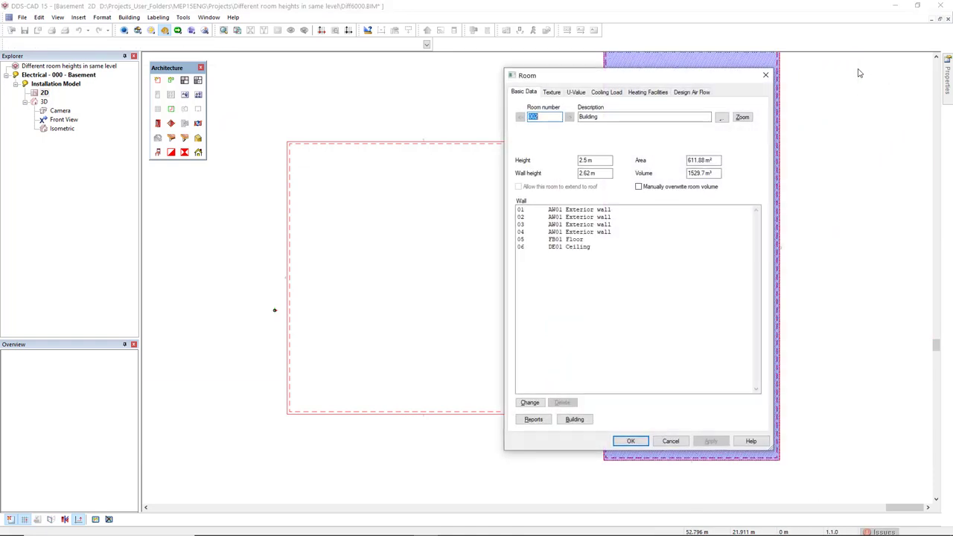
Step: Set the second area's description to "Car park"
{"action": "key", "text": "Tab"}
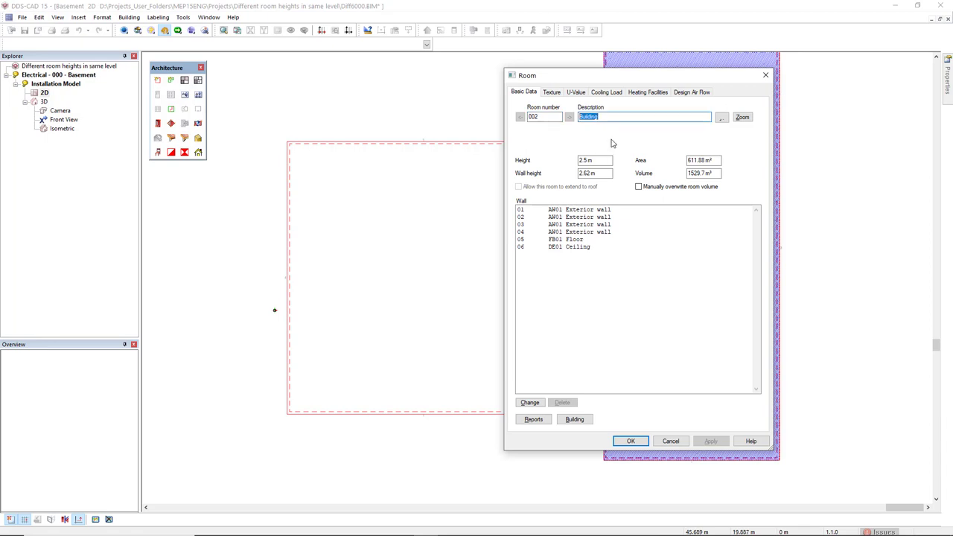
{"action": "type", "text": "Car park"}
{"action": "left_click", "coordinate": [627, 441]}
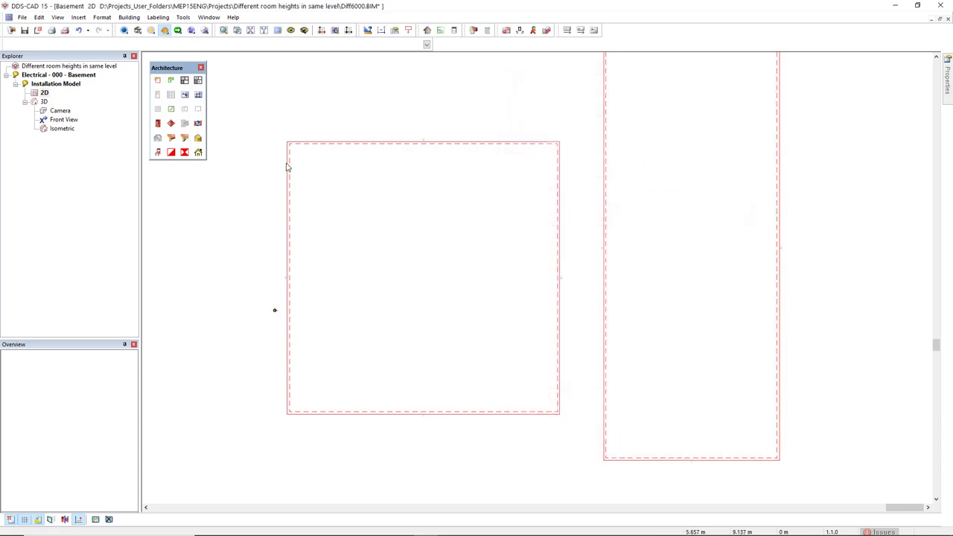
Step: Auto-generate a General room inside the Basement area and accept its default room data
{"action": "left_click", "coordinate": [169, 82]}
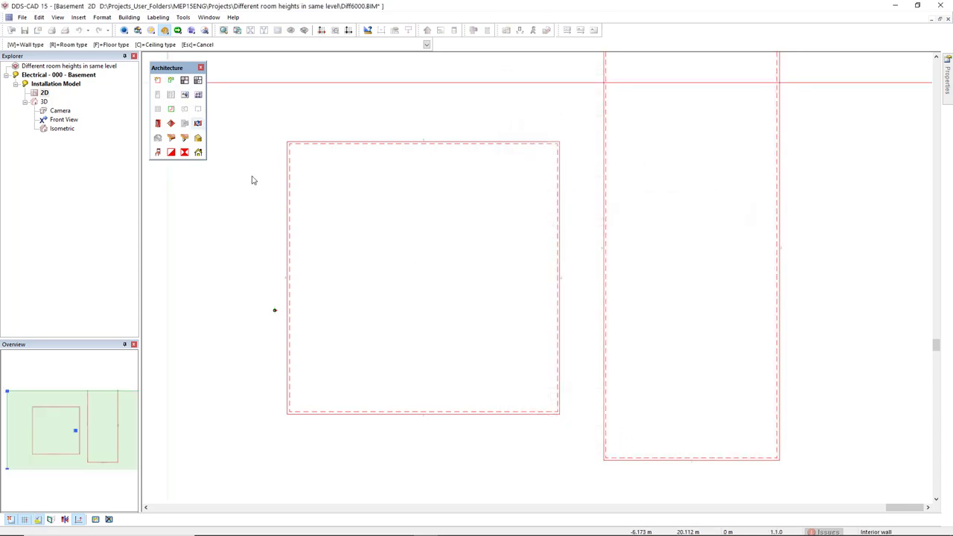
{"action": "right_click", "coordinate": [370, 236]}
{"action": "left_click", "coordinate": [408, 299]}
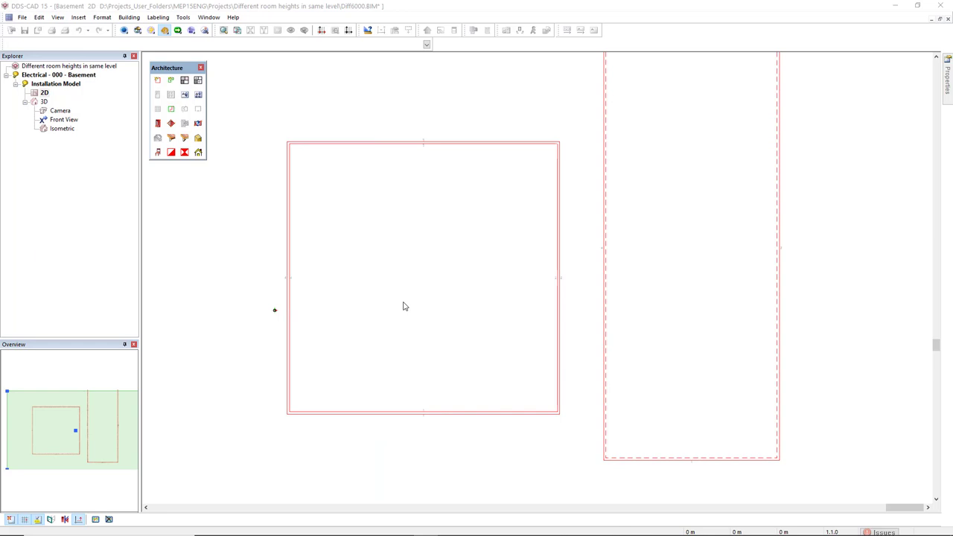
{"action": "left_click", "coordinate": [619, 441]}
Step: Auto-generate a General room inside the Car park area with its default room data
{"action": "right_click", "coordinate": [641, 261]}
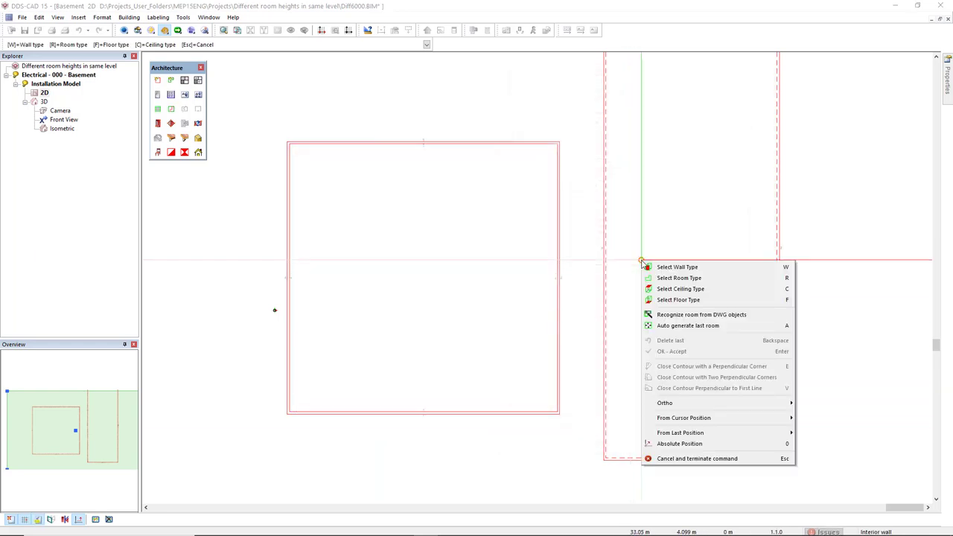
{"action": "left_click", "coordinate": [669, 328]}
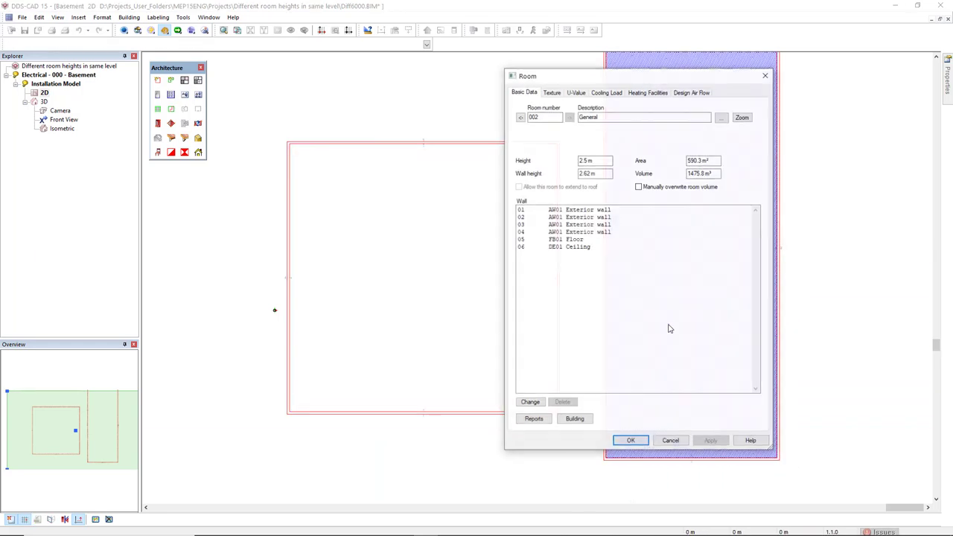
{"action": "left_click", "coordinate": [628, 440]}
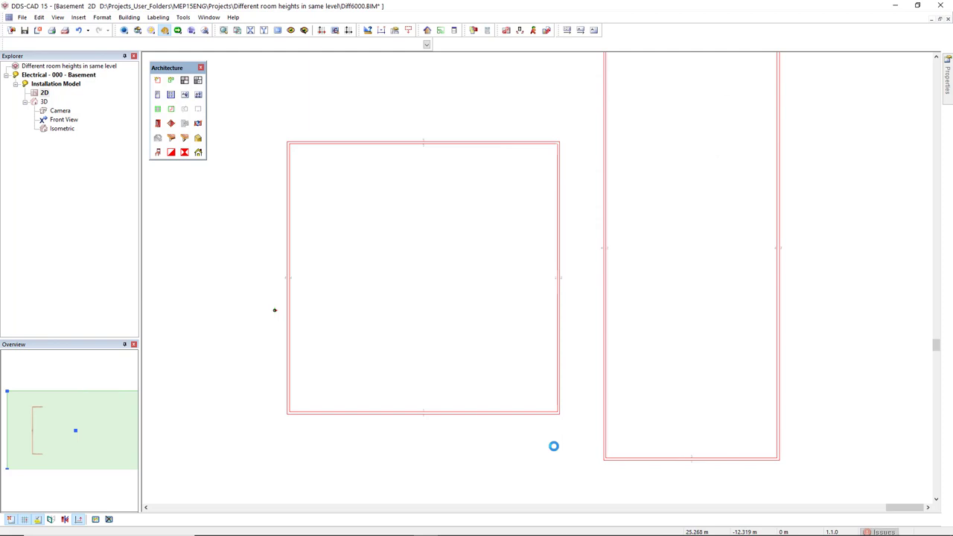
Step: Show the model in front view and compare the floor levels of the Basement and Car park areas
{"action": "left_click", "coordinate": [250, 30]}
{"action": "scroll", "coordinate": [521, 288], "scroll_direction": "down", "scroll_amount": 1}
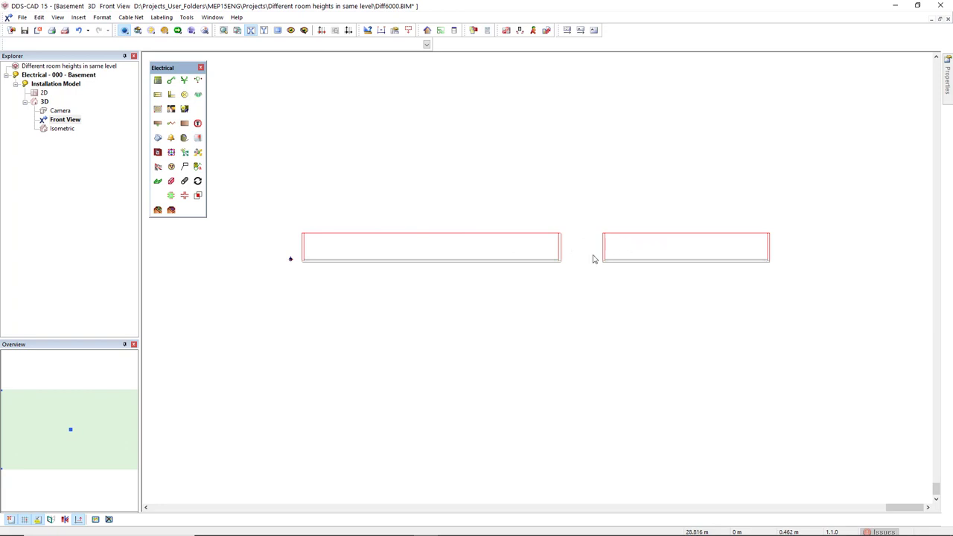
{"action": "scroll", "coordinate": [628, 245], "scroll_direction": "up", "scroll_amount": 2}
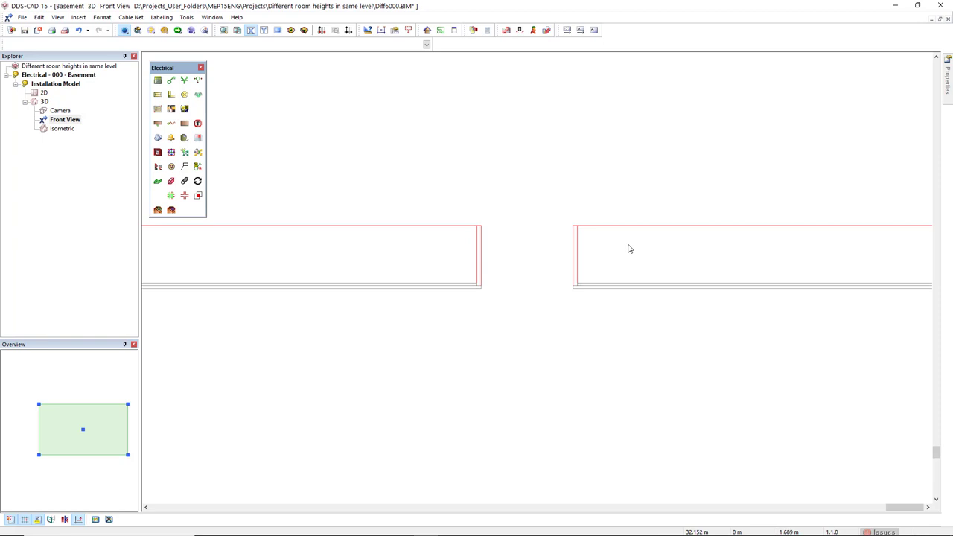
{"action": "scroll", "coordinate": [629, 248], "scroll_direction": "down", "scroll_amount": 2}
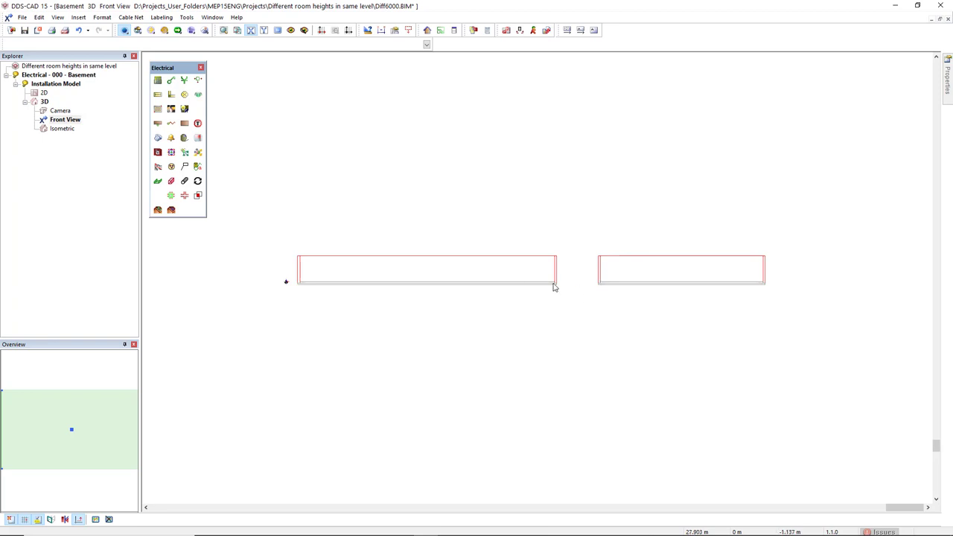
Step: Open the floor properties of the Car park area from the storey's room list
{"action": "left_click", "coordinate": [441, 30]}
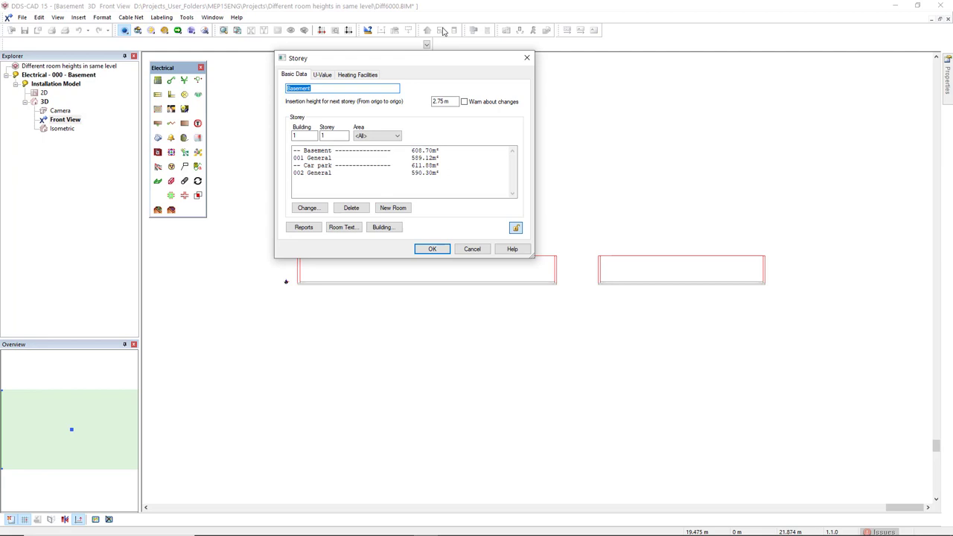
{"action": "left_click", "coordinate": [310, 152]}
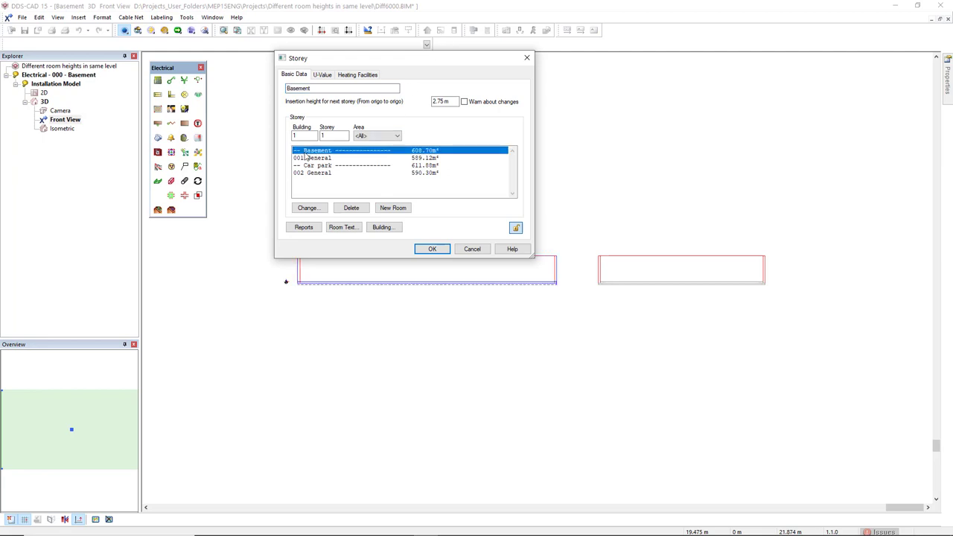
{"action": "left_click", "coordinate": [333, 165]}
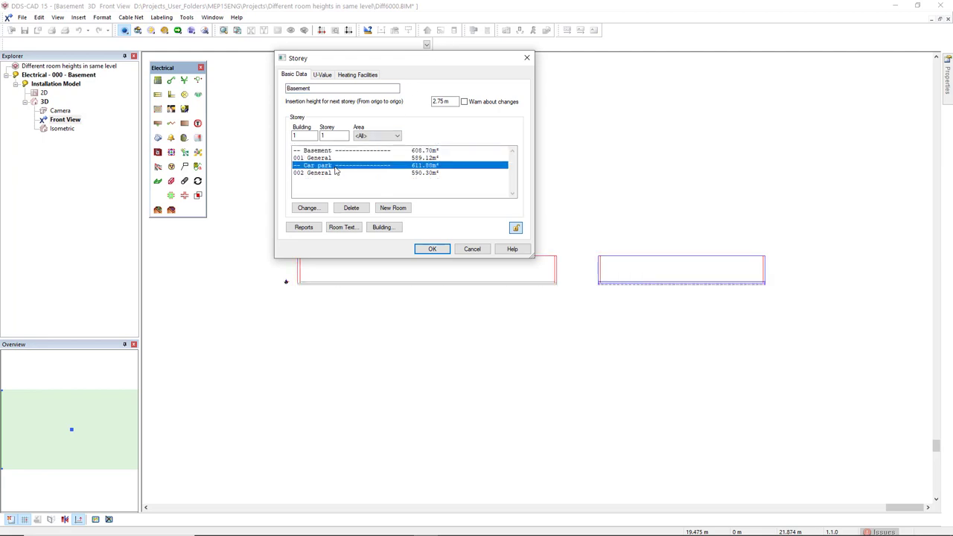
{"action": "double_click", "coordinate": [332, 165]}
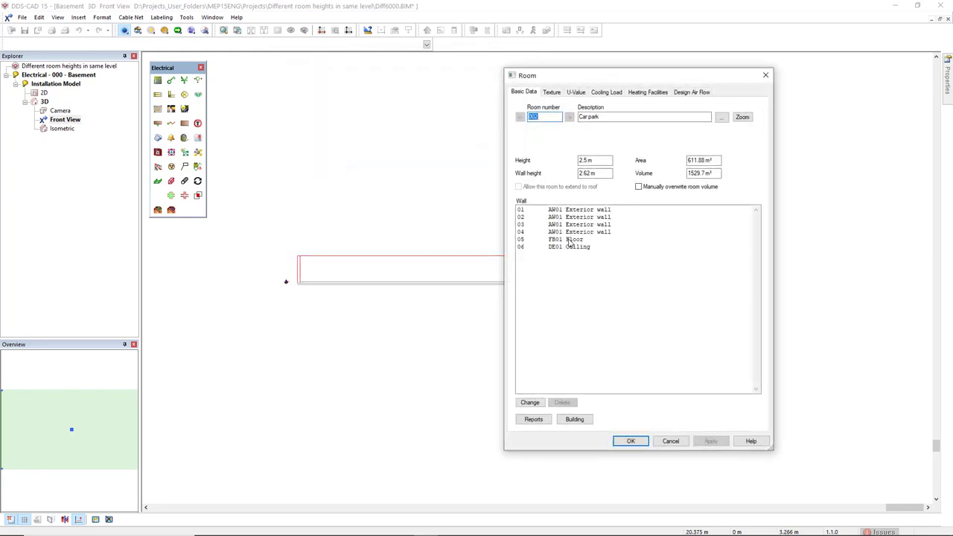
{"action": "double_click", "coordinate": [575, 240]}
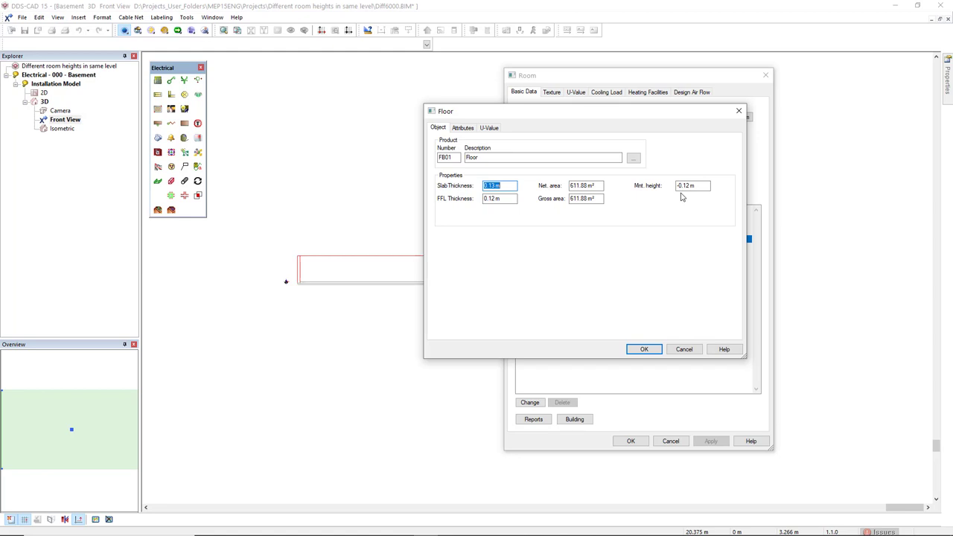
Step: Set the Car park floor's mounting height to -1.62 m, update all affected floors and accept the room and storey settings
{"action": "left_click", "coordinate": [680, 189]}
{"action": "key", "text": "BackSpace"}
{"action": "key", "text": "BackSpace"}
{"action": "type", "text": "-1"}
{"action": "key", "text": "Delete"}
{"action": "type", "text": "6"}
{"action": "left_click", "coordinate": [641, 347]}
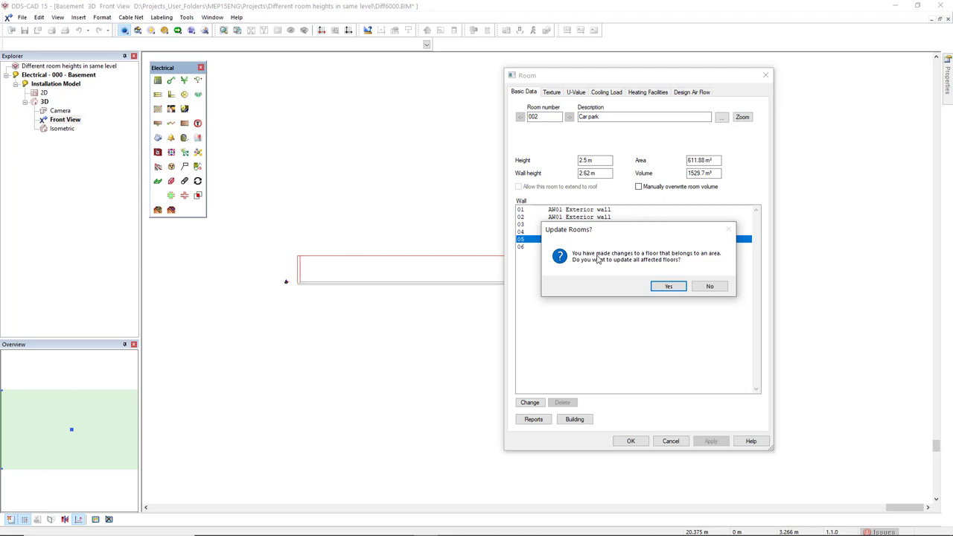
{"action": "left_click", "coordinate": [669, 287]}
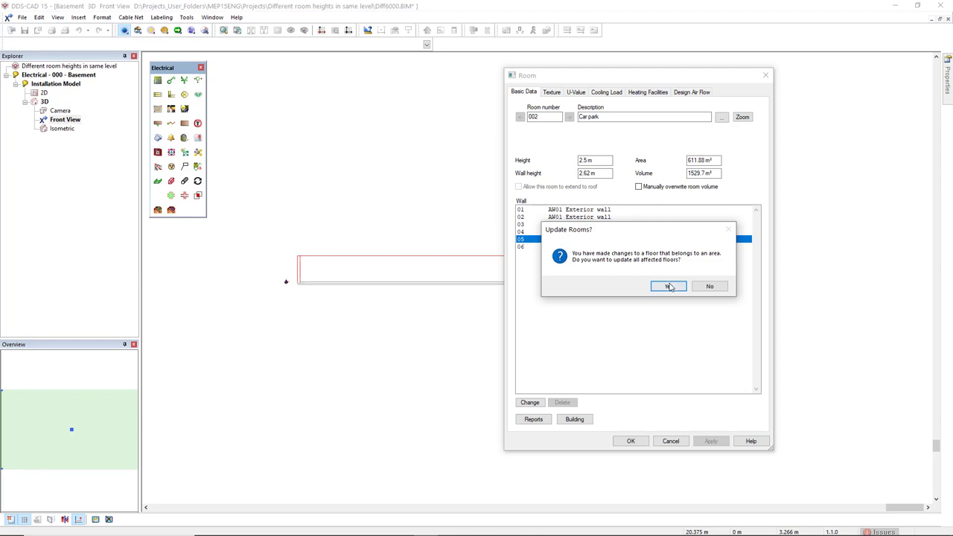
{"action": "left_click", "coordinate": [632, 441]}
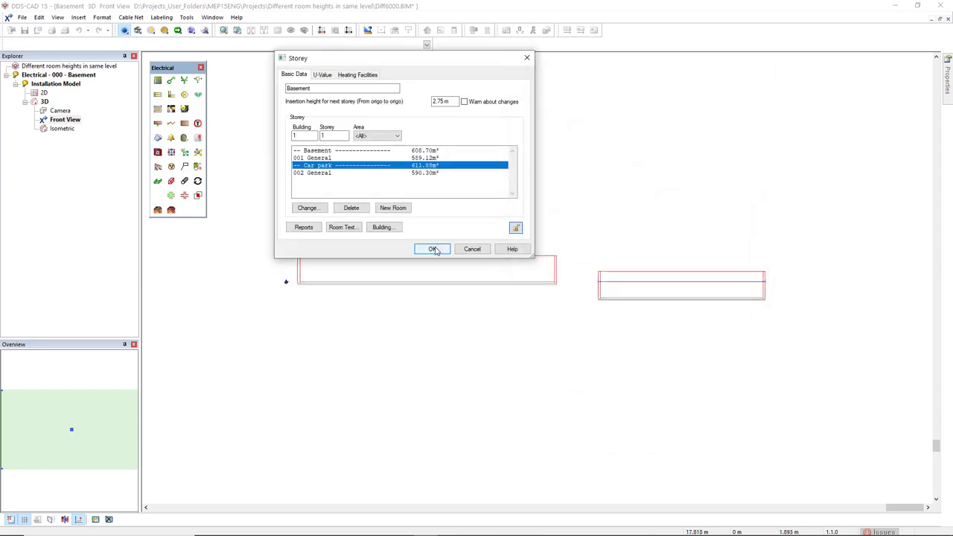
{"action": "left_click", "coordinate": [434, 250]}
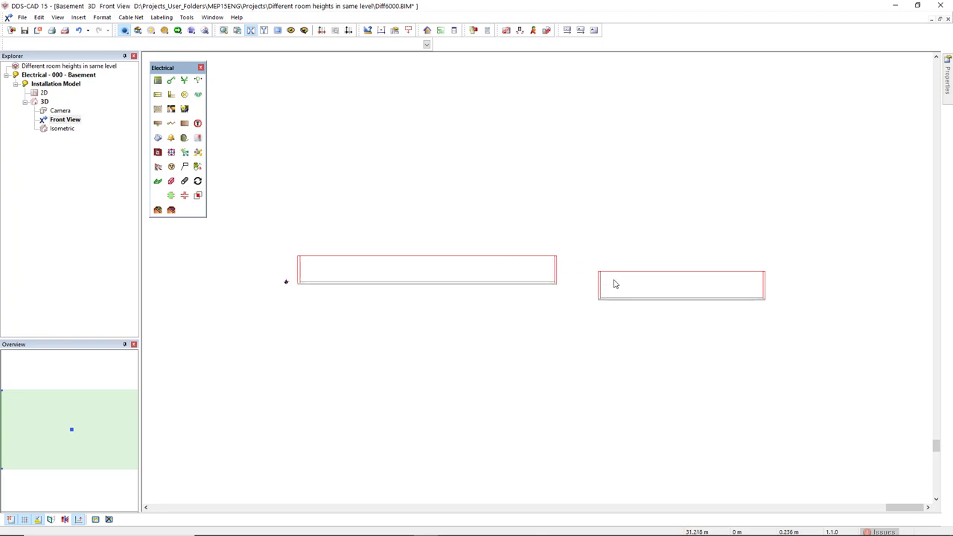
Step: Measure the distance between the top of the Car park floor and the top of the Basement floor
{"action": "scroll", "coordinate": [614, 283], "scroll_direction": "up", "scroll_amount": 3}
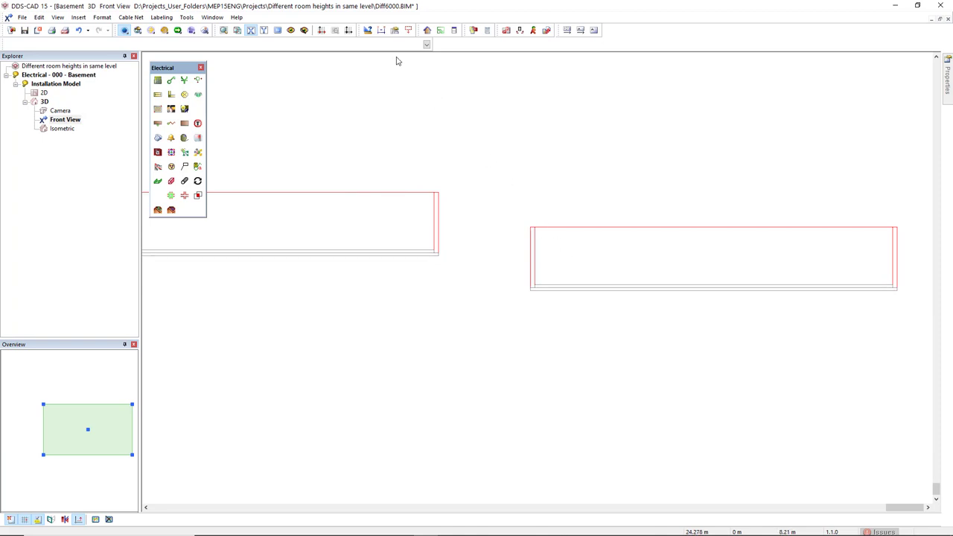
{"action": "left_click", "coordinate": [367, 31]}
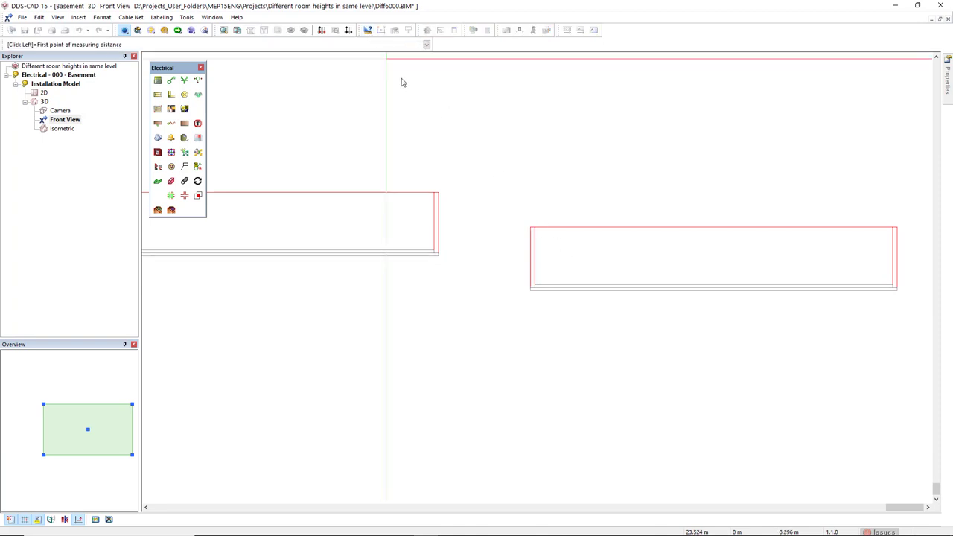
{"action": "left_click", "coordinate": [534, 285]}
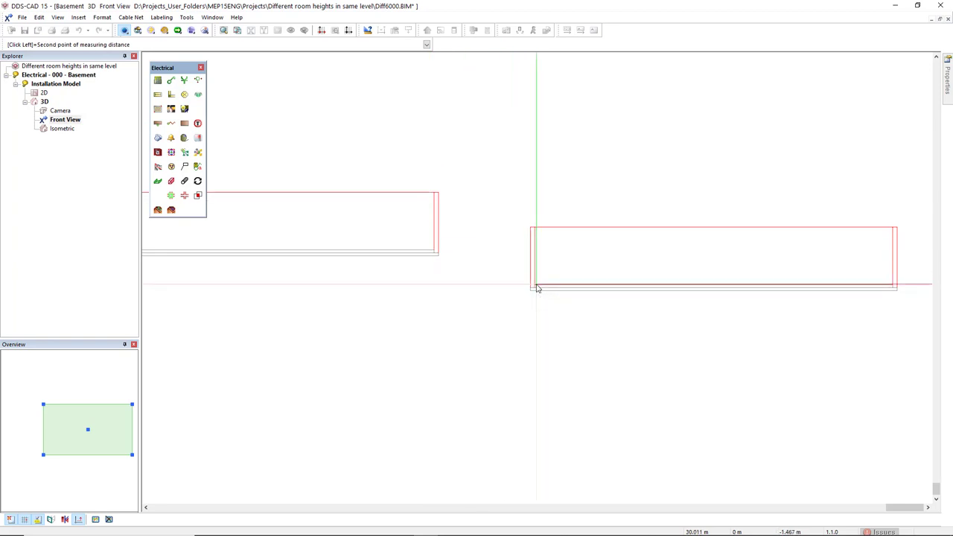
{"action": "left_click", "coordinate": [435, 250]}
{"action": "key", "text": "Tab"}
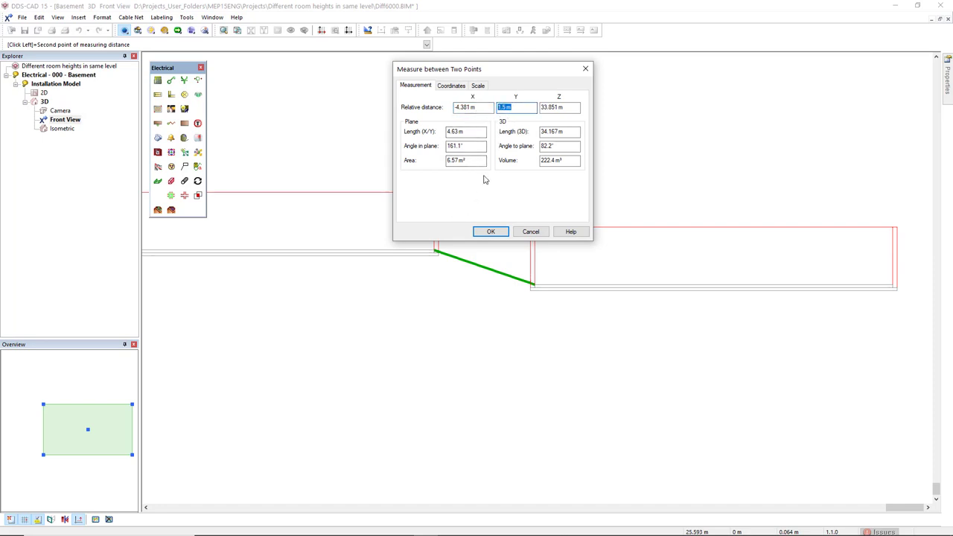
{"action": "left_click", "coordinate": [490, 232]}
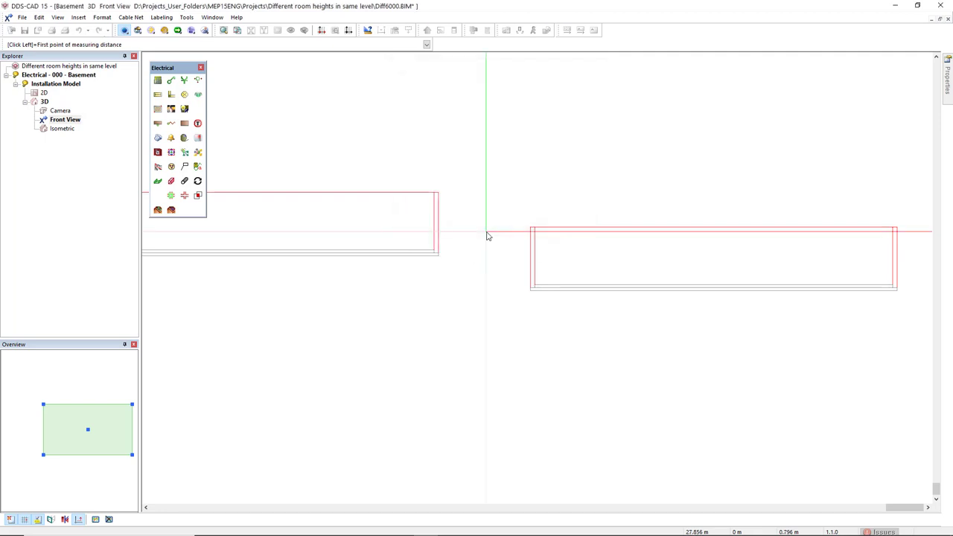
Step: In the 2D plan, place two DDS standard IP20 1x18 W fluorescent batten fittings in each of the Basement and Car park areas
{"action": "key", "text": "Escape"}
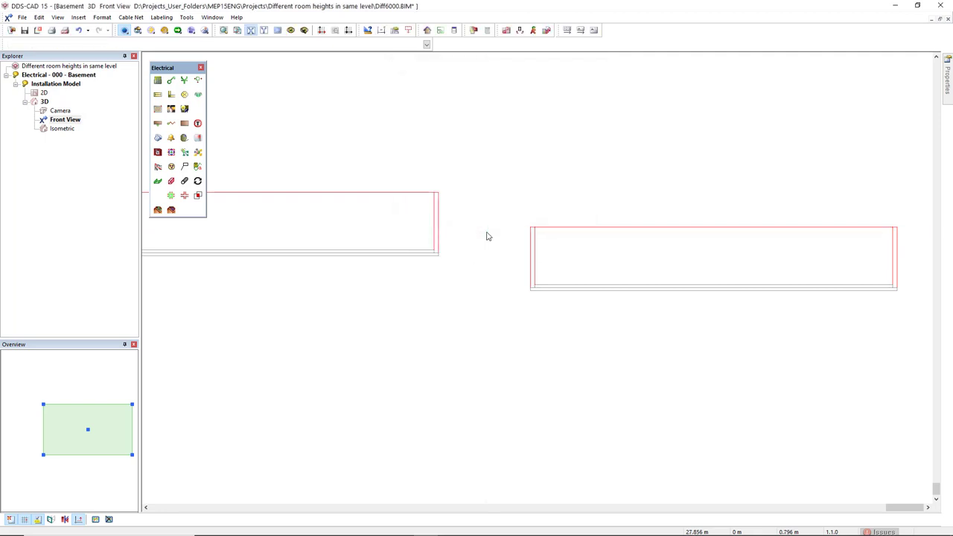
{"action": "double_click", "coordinate": [43, 93]}
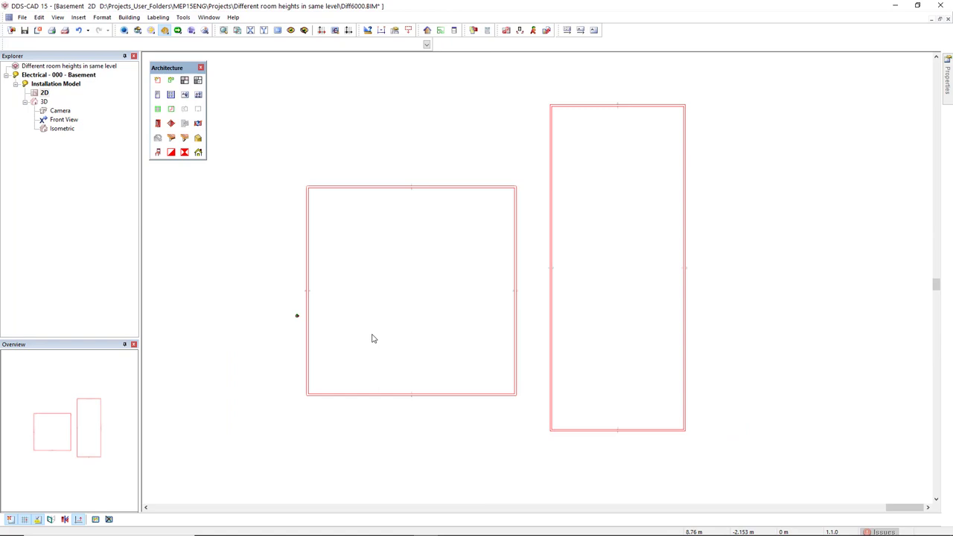
{"action": "left_click", "coordinate": [124, 30]}
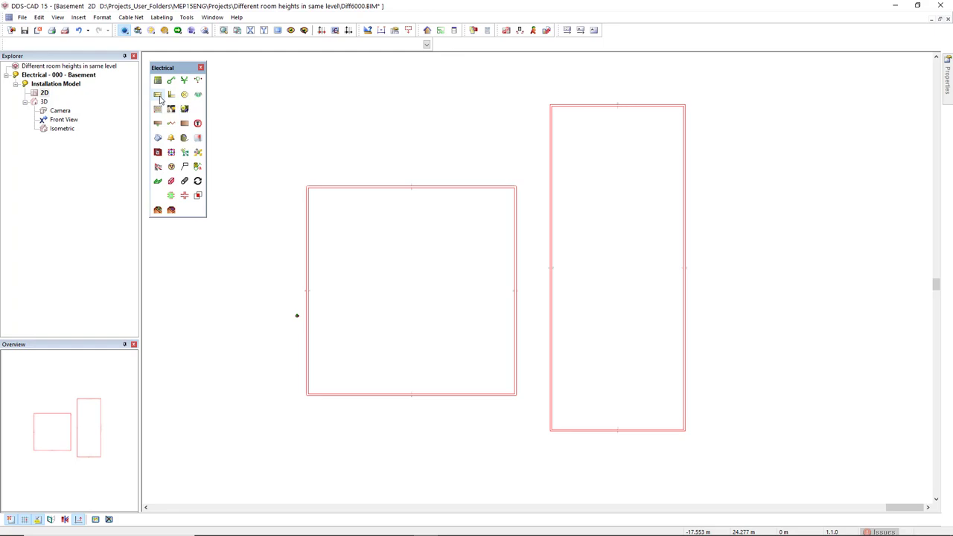
{"action": "left_click", "coordinate": [157, 97]}
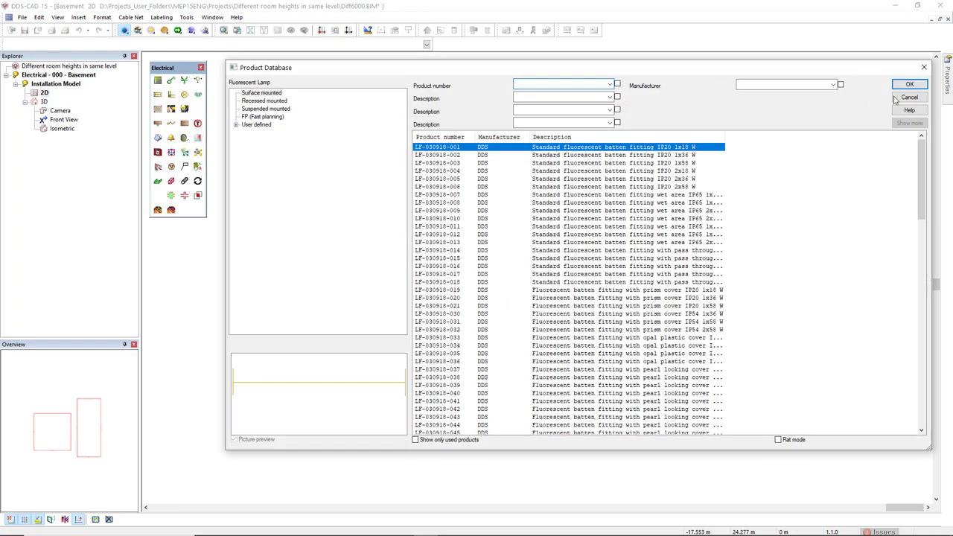
{"action": "left_click", "coordinate": [909, 87]}
{"action": "left_click", "coordinate": [422, 341]}
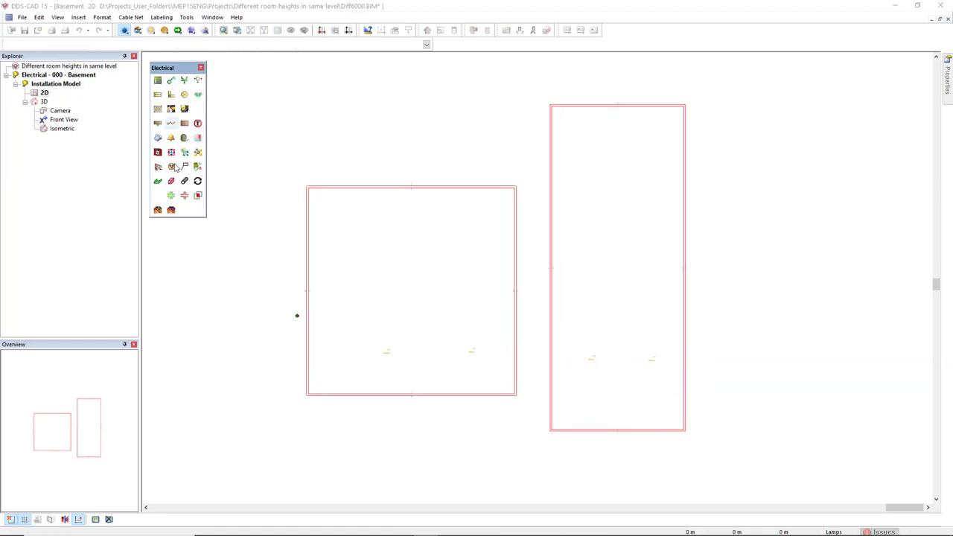
Step: Place two 16 A flush mounted switches, 1.05 m above finished floor, on the lower wall of both the Basement and Car park areas
{"action": "left_click", "coordinate": [171, 80]}
{"action": "left_click", "coordinate": [910, 84]}
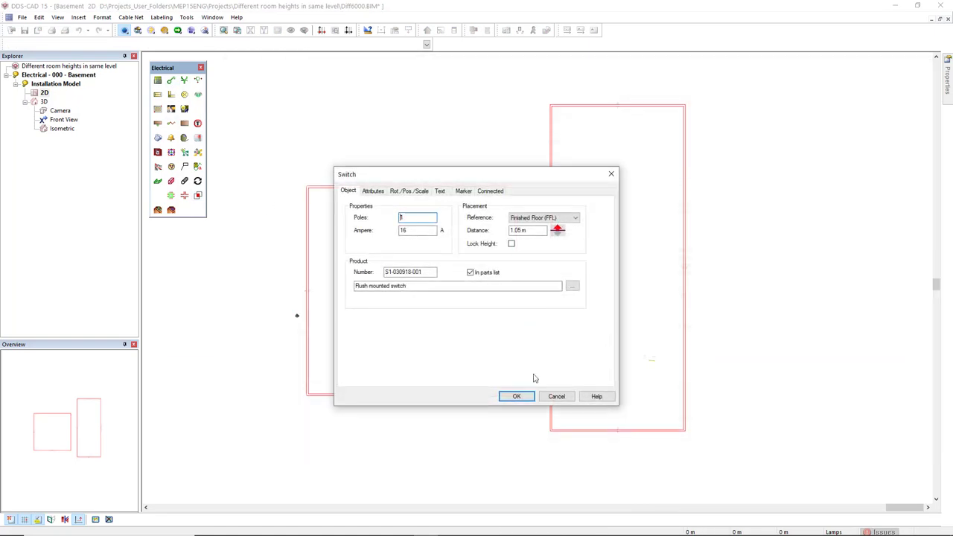
{"action": "left_click", "coordinate": [513, 397]}
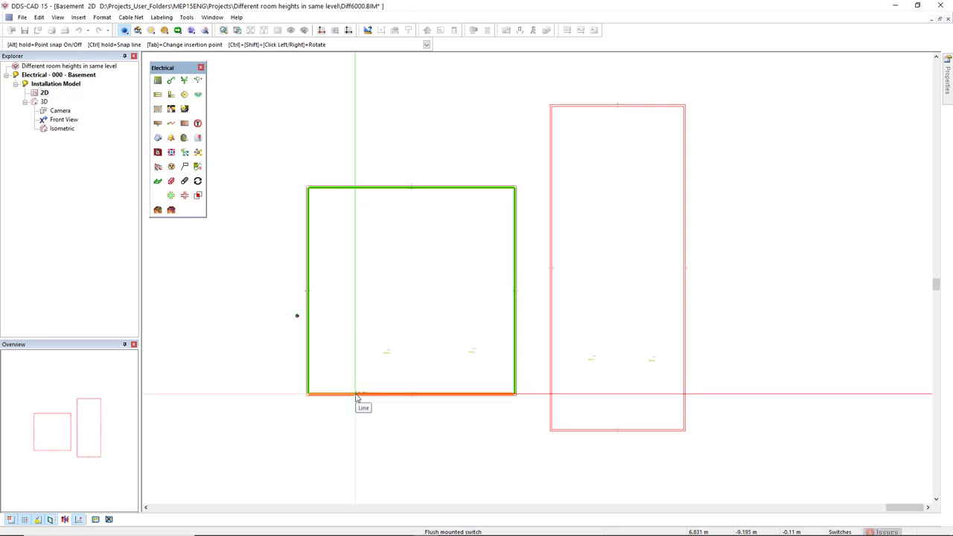
{"action": "left_click", "coordinate": [453, 396]}
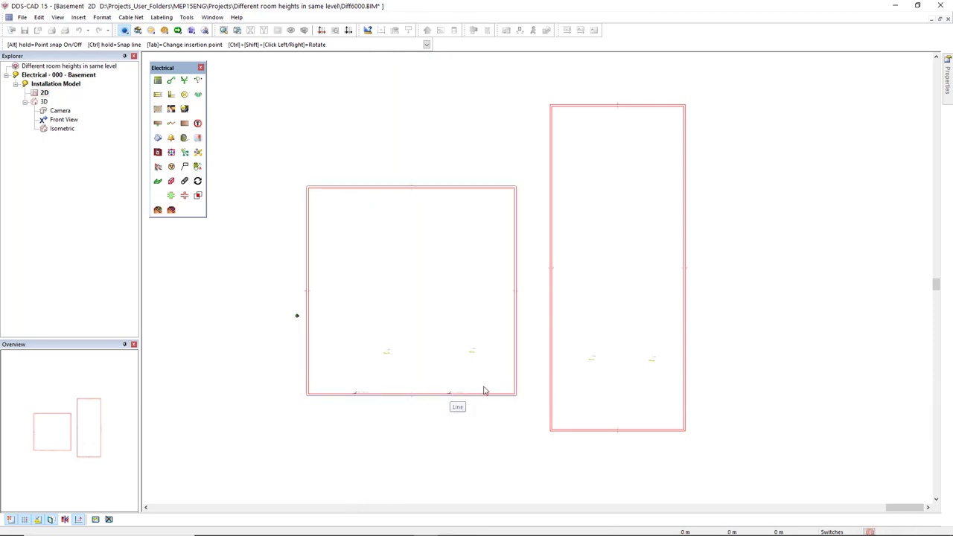
{"action": "left_click", "coordinate": [650, 428]}
{"action": "key", "text": "Escape"}
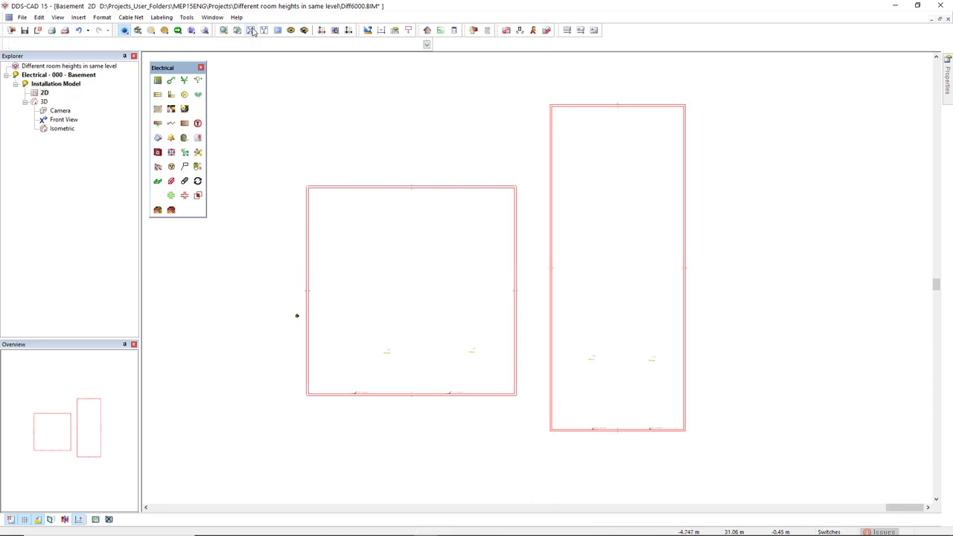
Step: Compare the heights of the lamps and switches in the Basement and Car park areas in front view
{"action": "key", "text": "ctrl+Tab"}
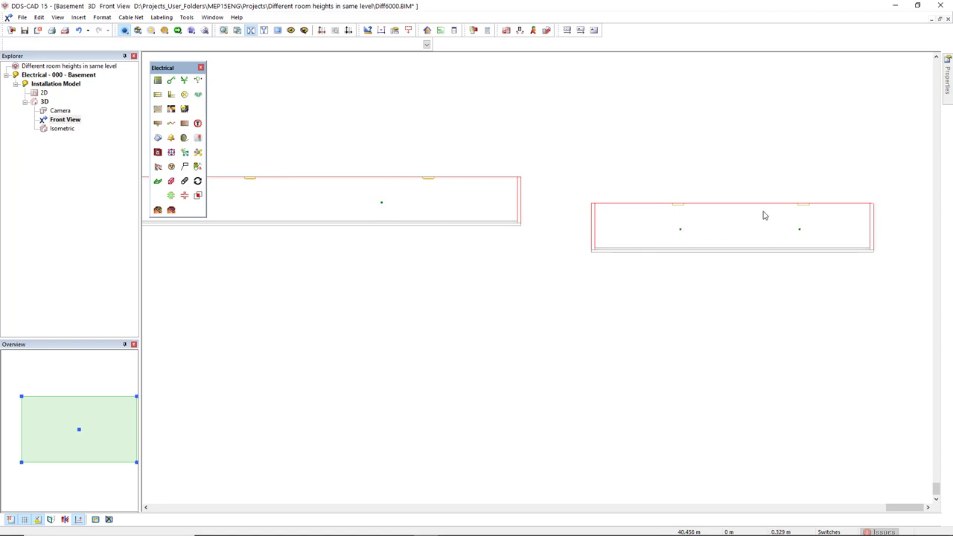
{"action": "scroll", "coordinate": [774, 224], "scroll_direction": "down", "scroll_amount": 2}
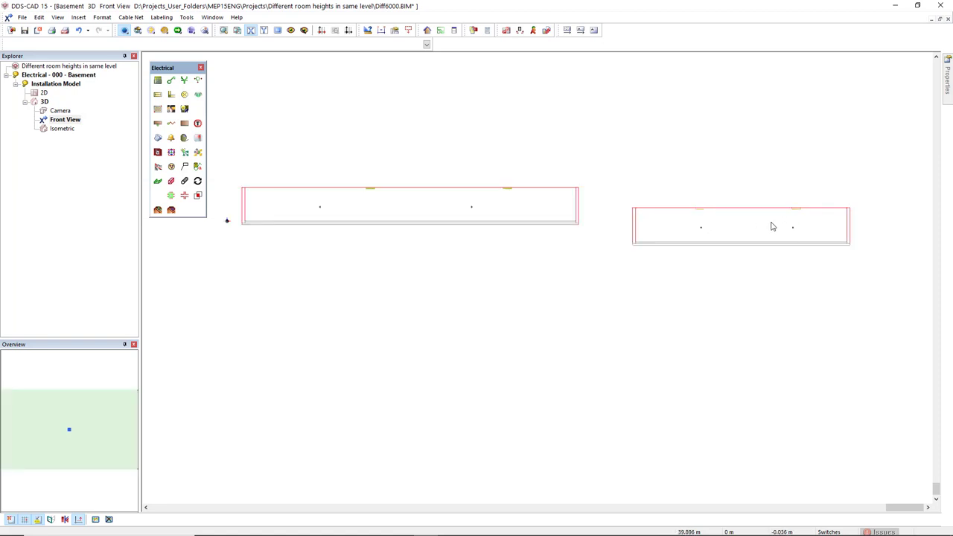
{"action": "middle_click_drag", "start_coordinate": [770, 224], "coordinate": [765, 200]}
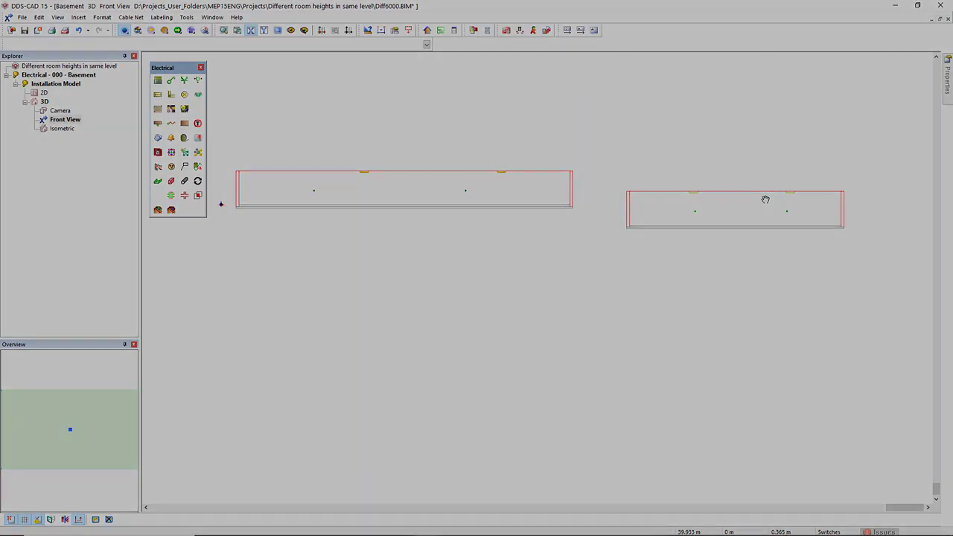